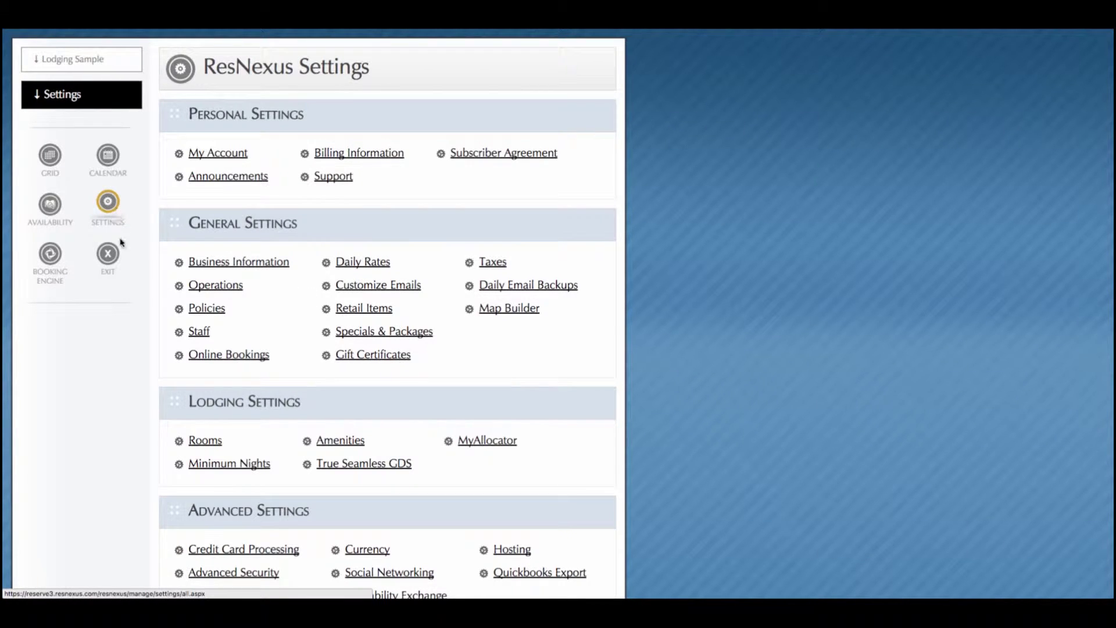
Step: Add a 'Packages' booking-engine tab, then start a new package from Specials & Packages
click(217, 358)
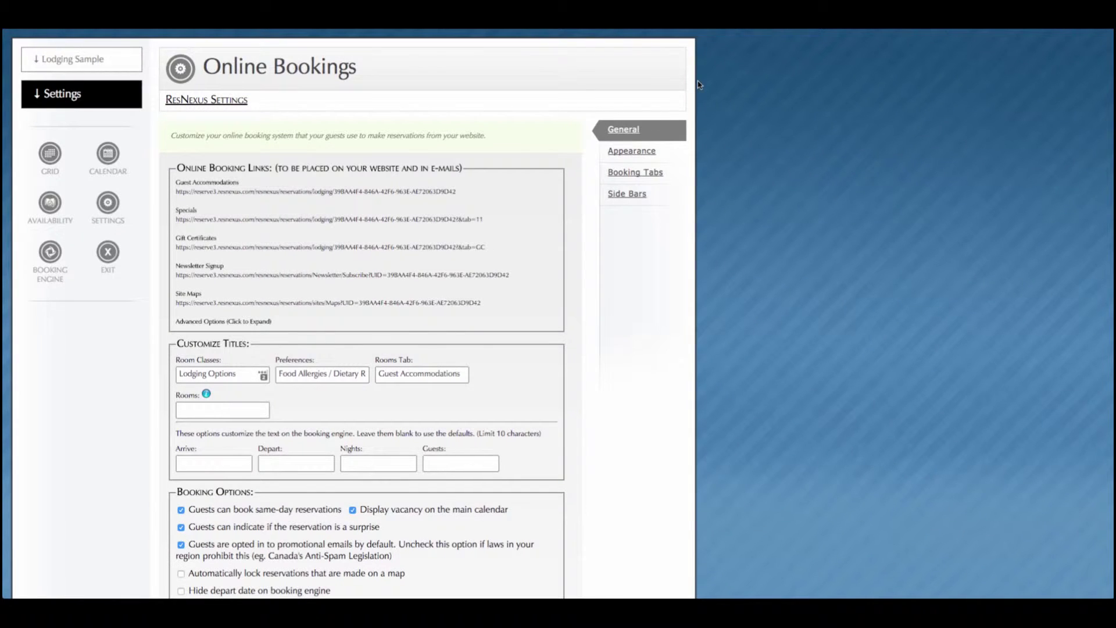
click(634, 173)
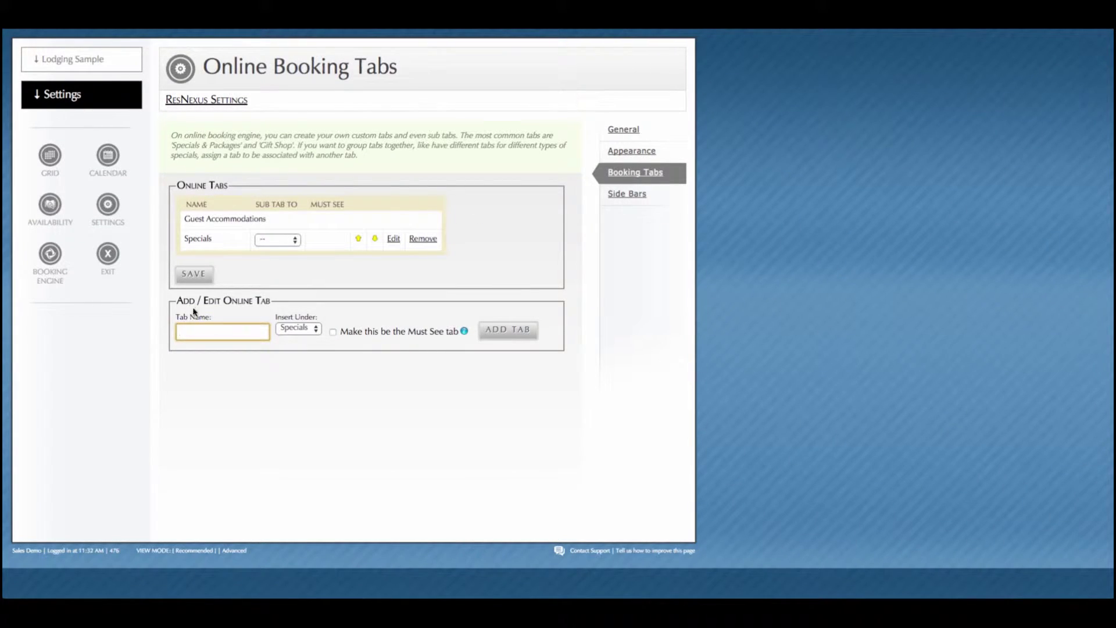
text(Packages)
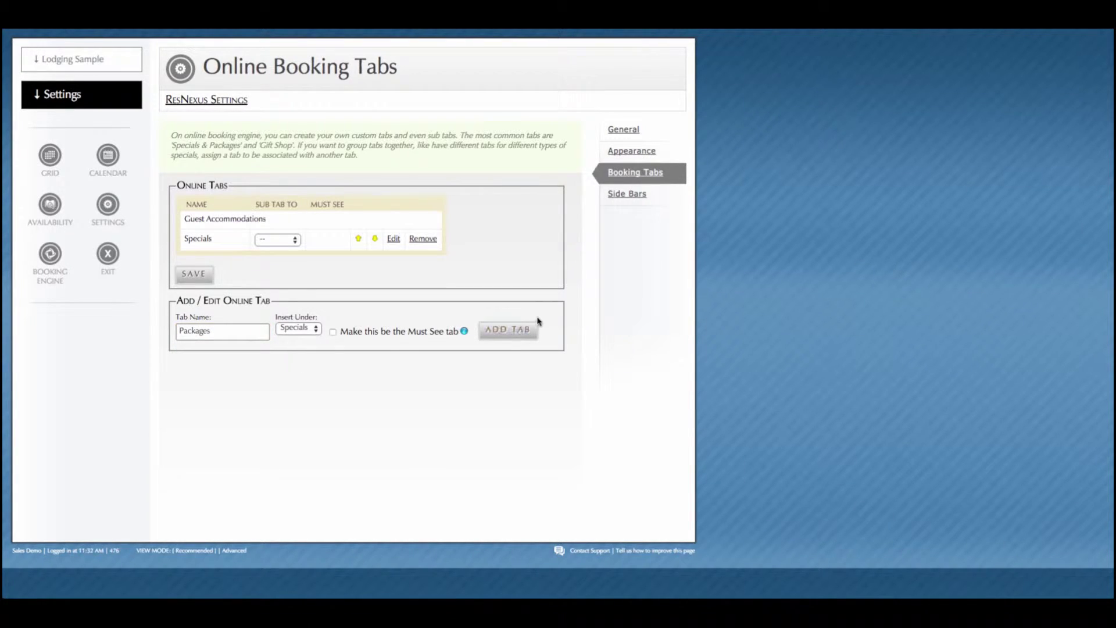
click(506, 336)
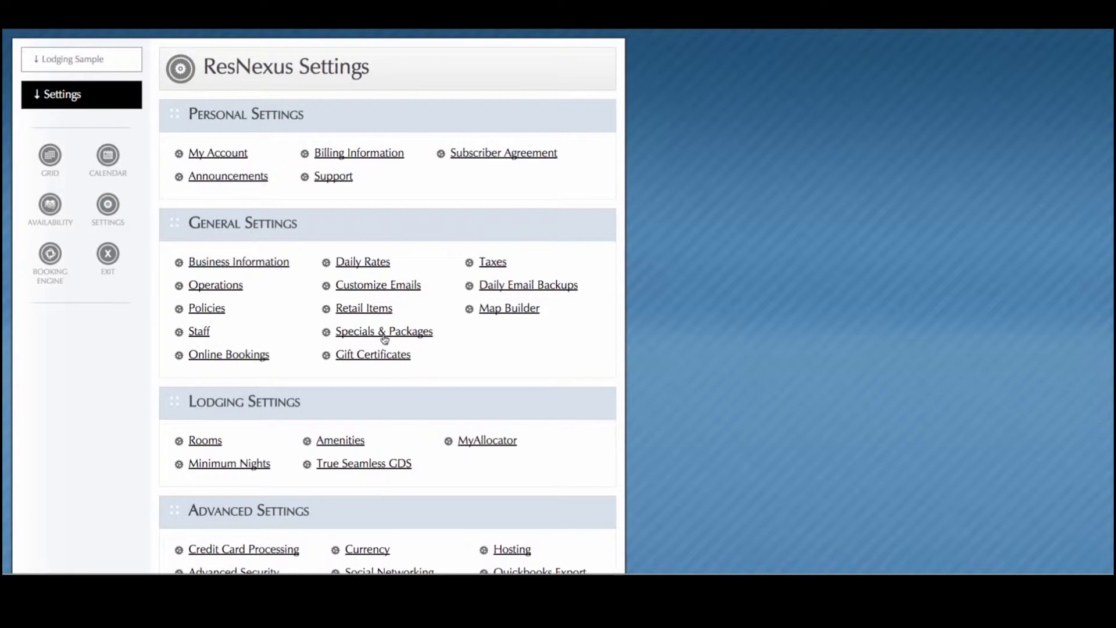
click(356, 333)
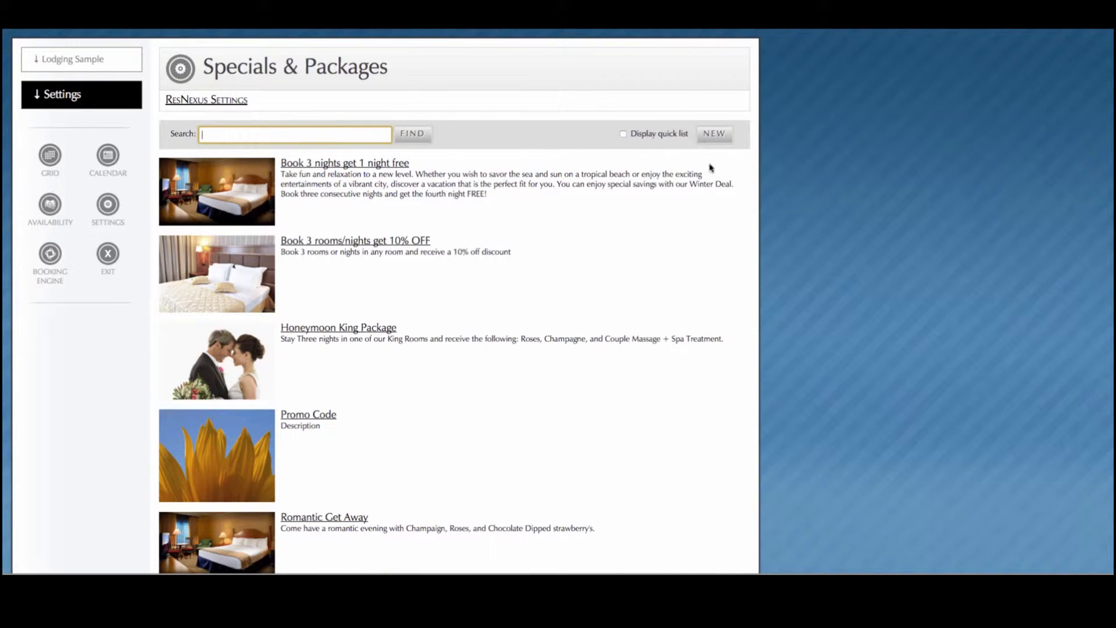
click(713, 134)
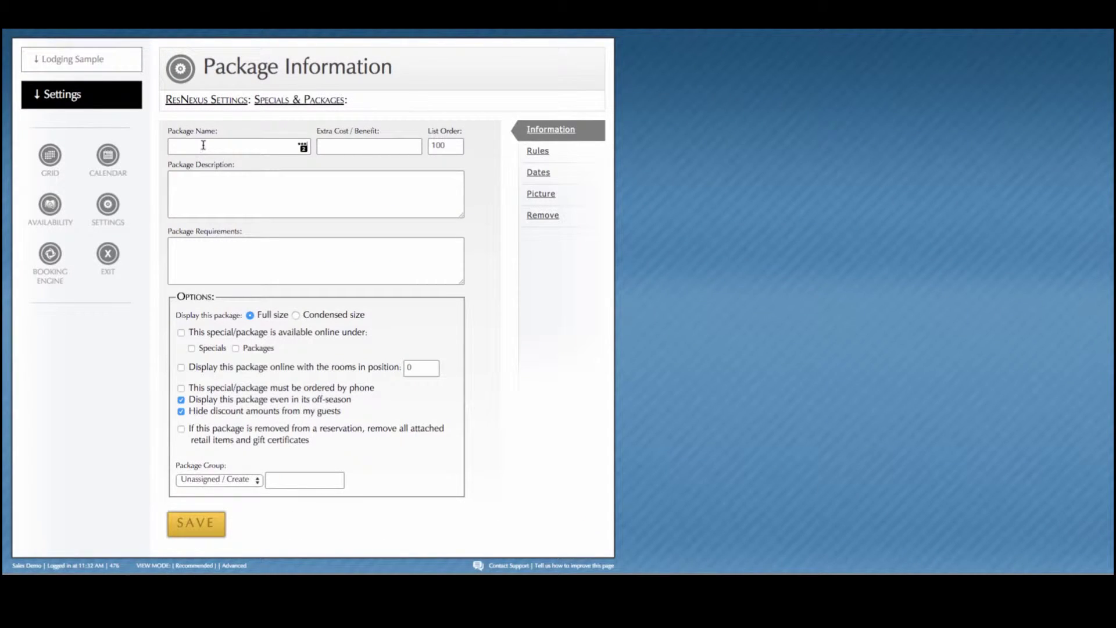
Step: Name the package 'Romantic Get Away', cost 125.00, paste the description and require one night
click(218, 150)
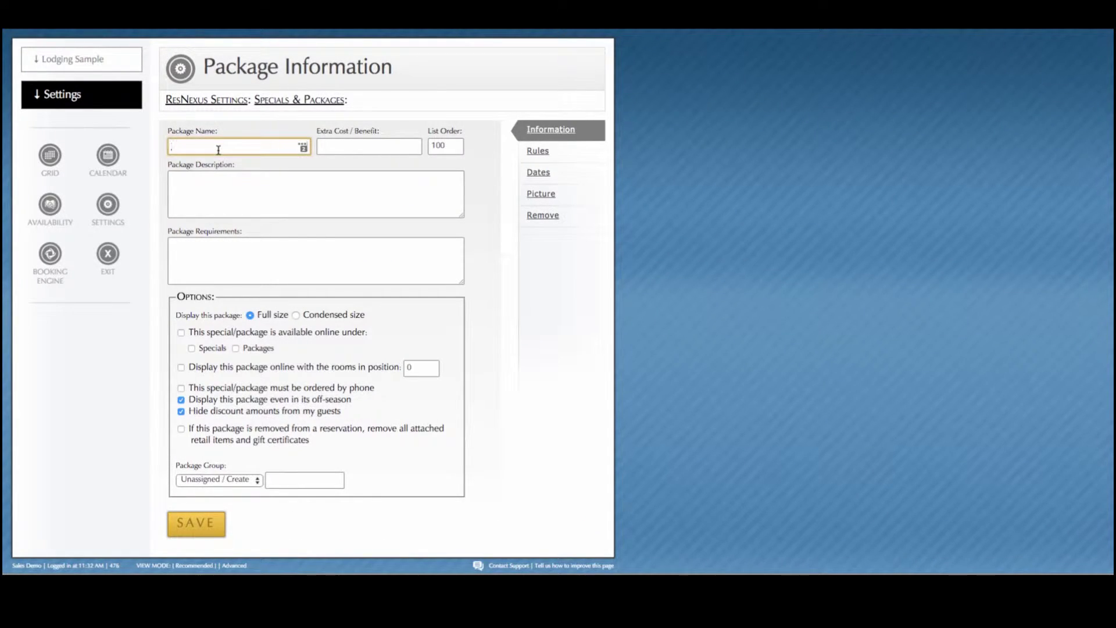
text(Romantic Get Away)
drag(315, 130, 328, 153)
click(325, 144)
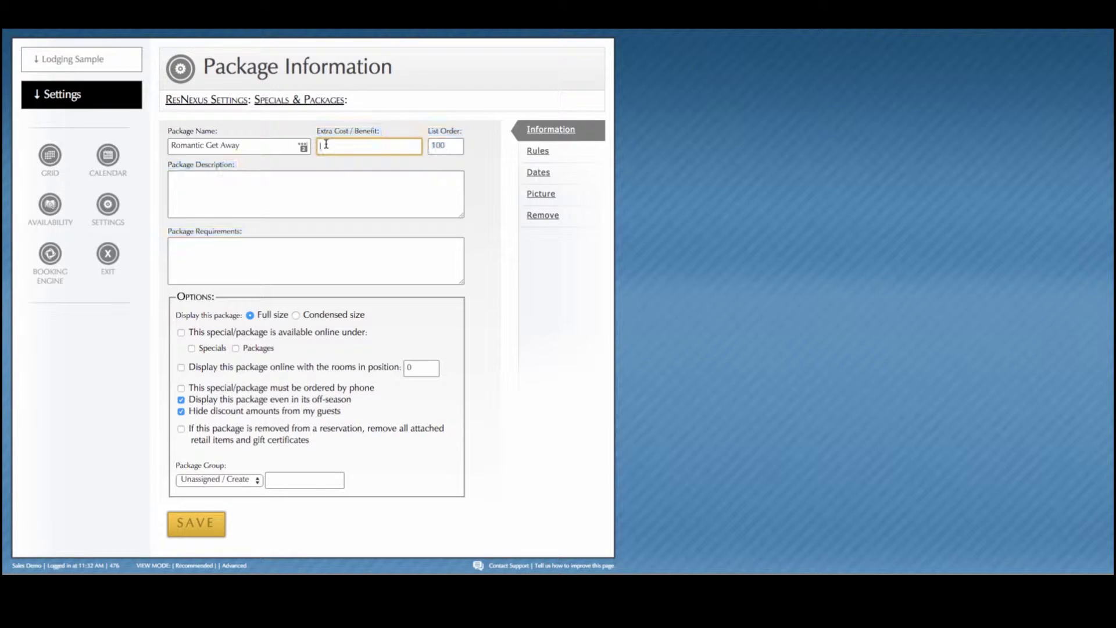
text(125)
click(248, 178)
key(ctrl+v)
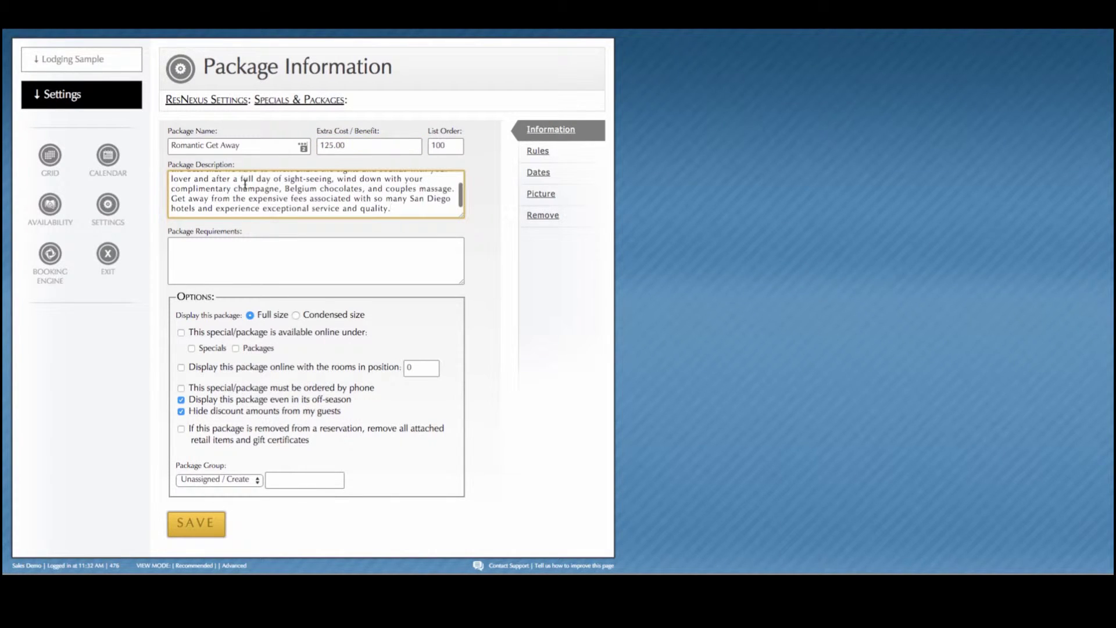
scroll(244, 181, up, 2)
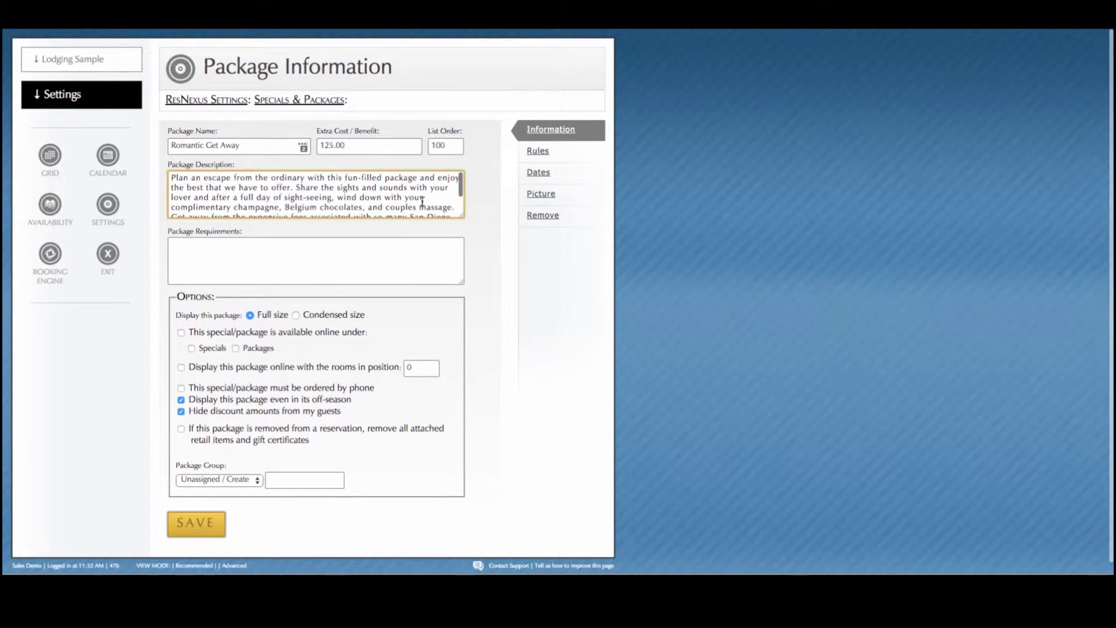
click(212, 249)
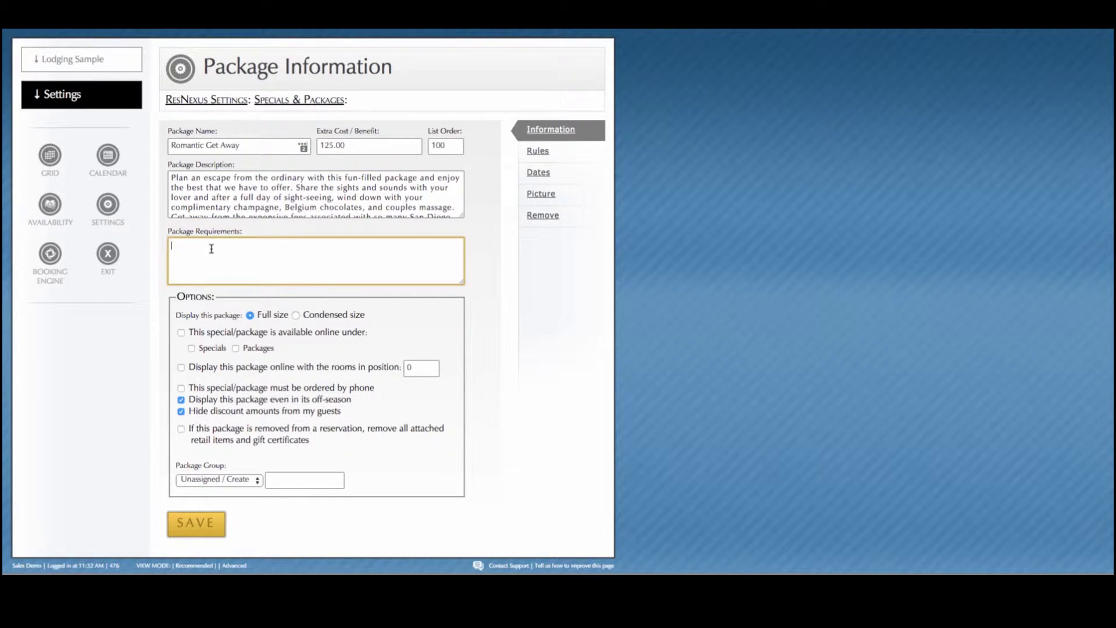
text(Must book at least one)
text(night)
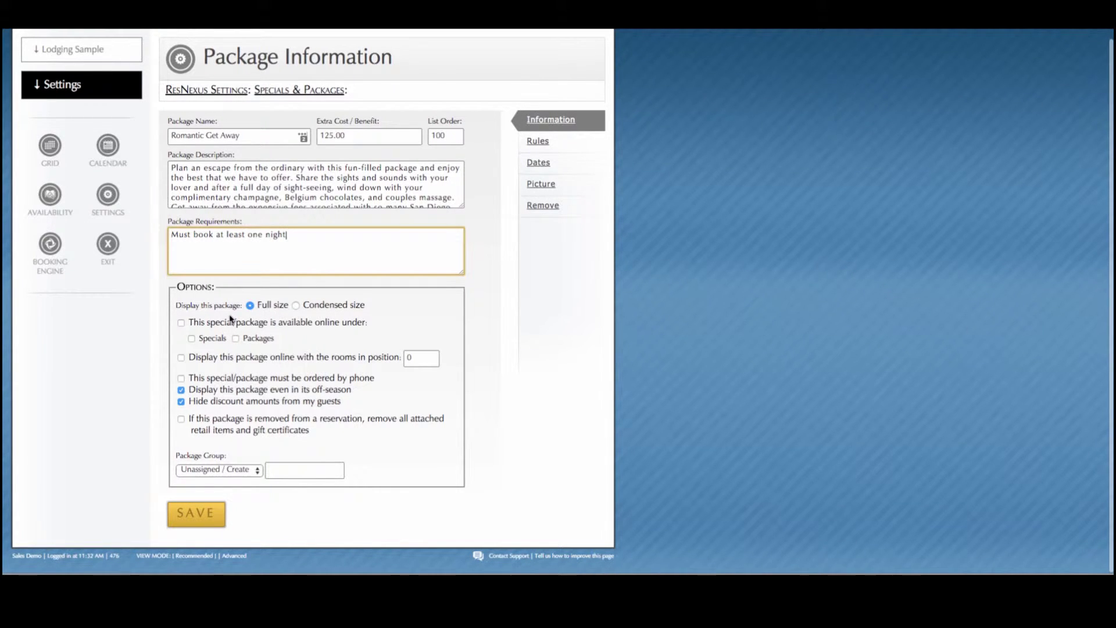
Step: Make the package available online under Packages, keeping off-season display on
click(180, 323)
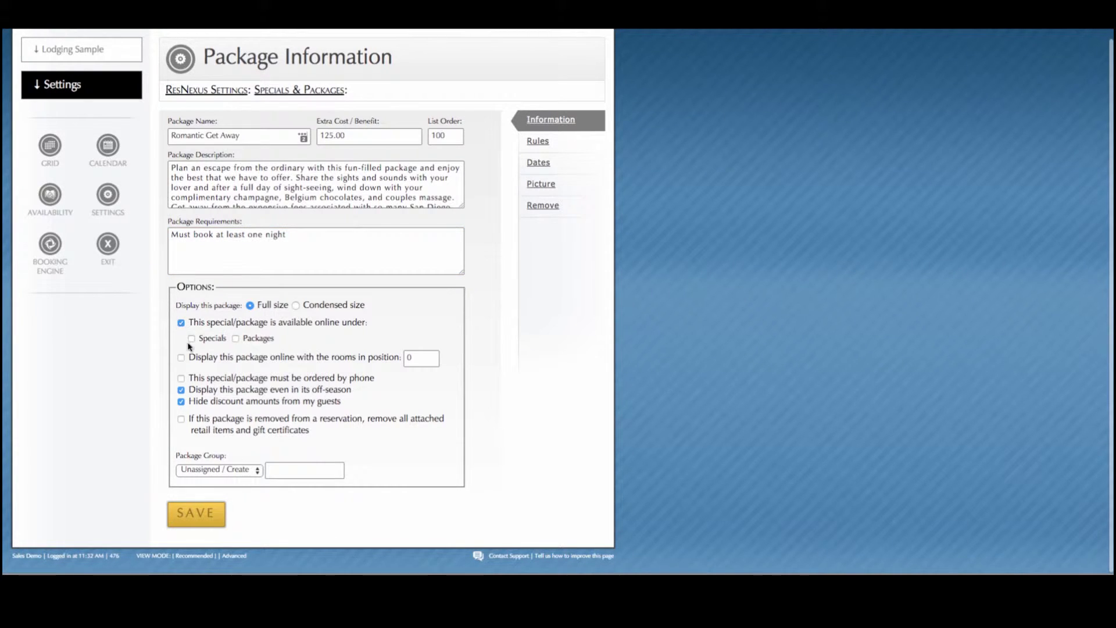
click(235, 339)
click(182, 378)
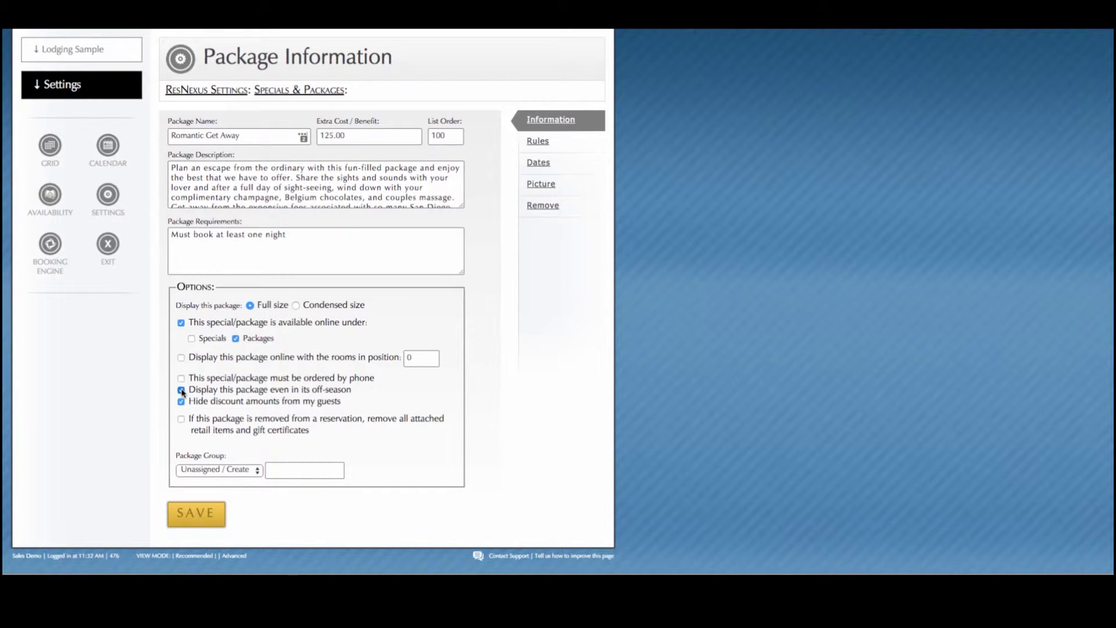
click(182, 390)
click(181, 390)
Step: Set the package group to 'Summer Packages' and save the package information
click(287, 471)
text(Summer Packages)
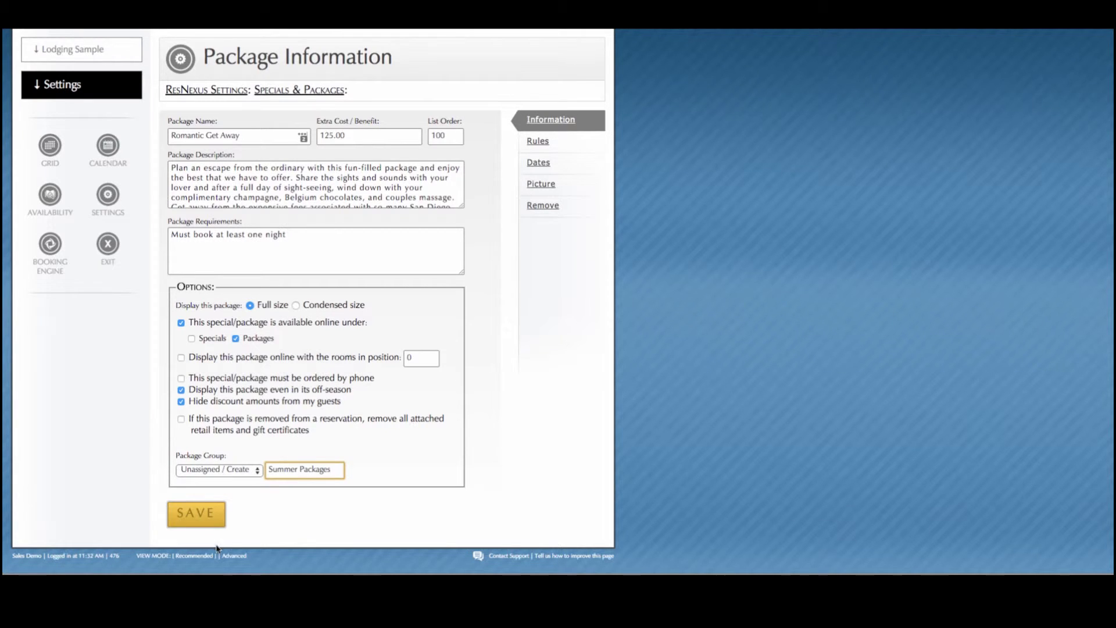
click(199, 522)
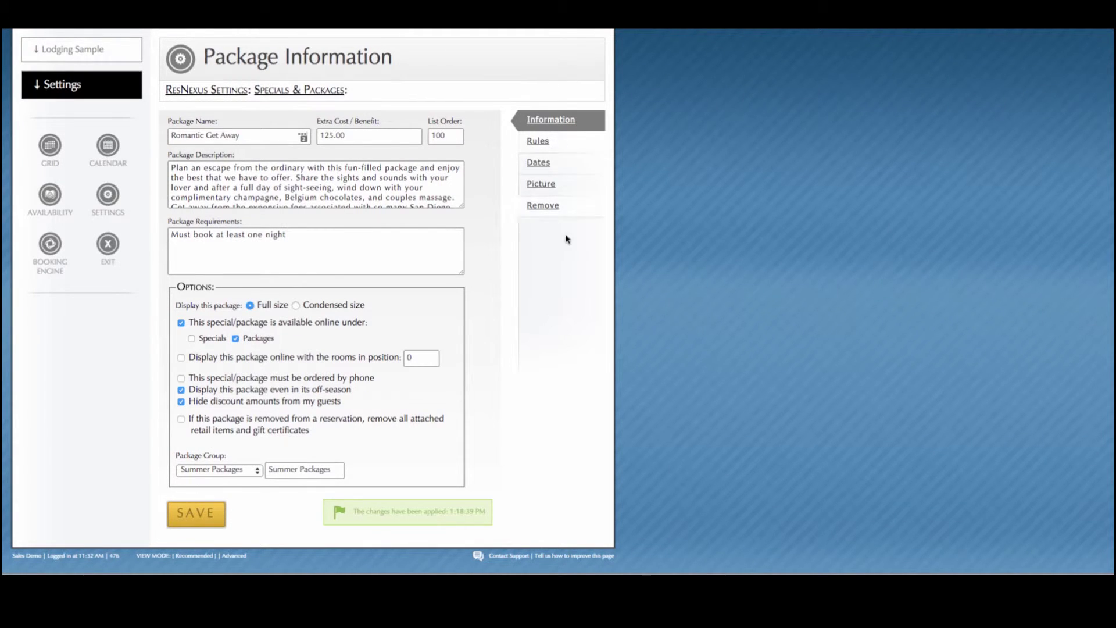
Step: Add a rule requiring 1 consecutive night reserved in any room and save it
click(538, 142)
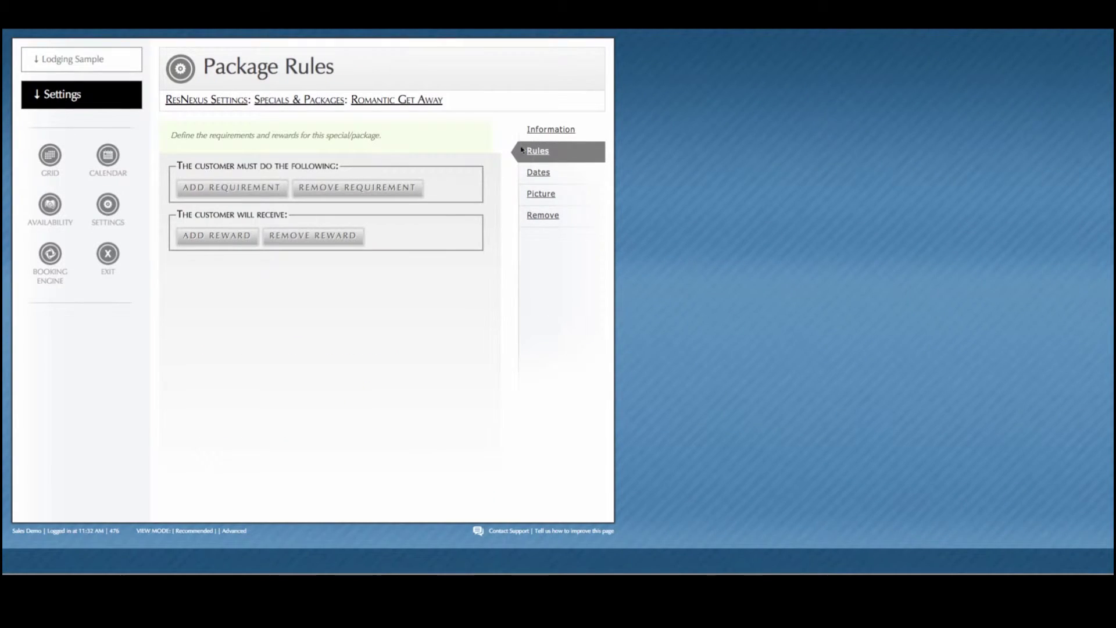
click(217, 189)
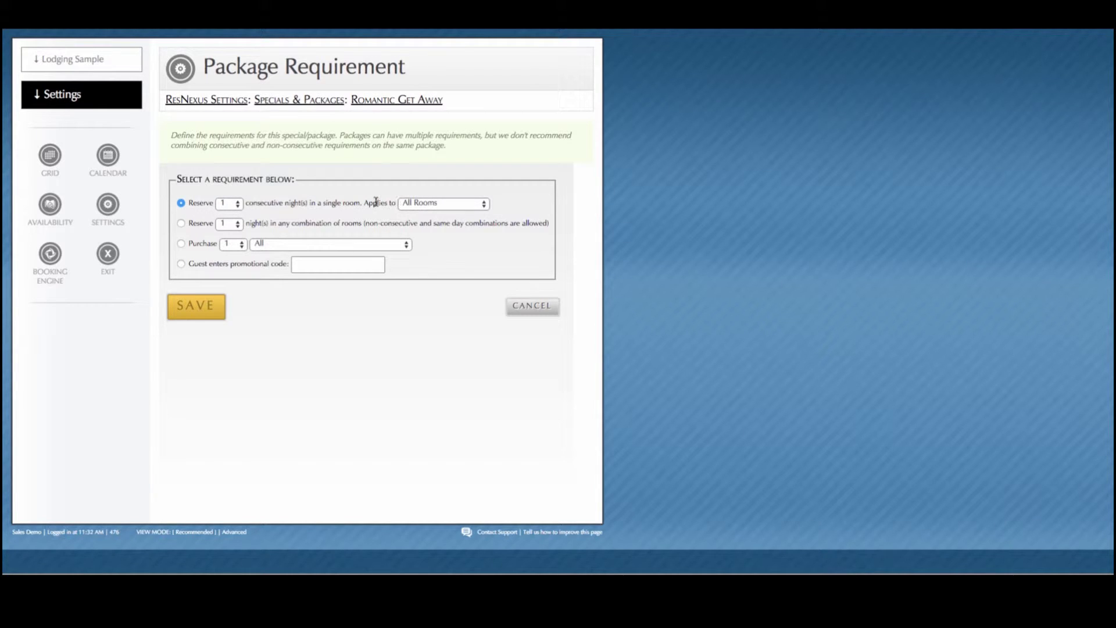
click(183, 303)
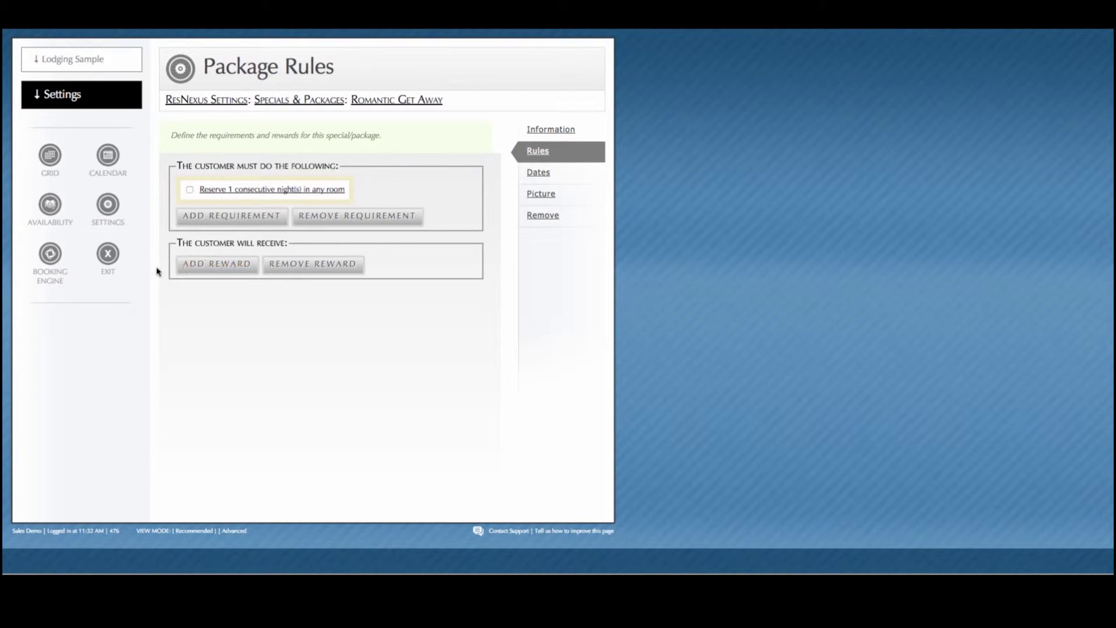
Step: Add a retail reward of 1 Champagne priced at exactly $50.00 and save it
click(218, 267)
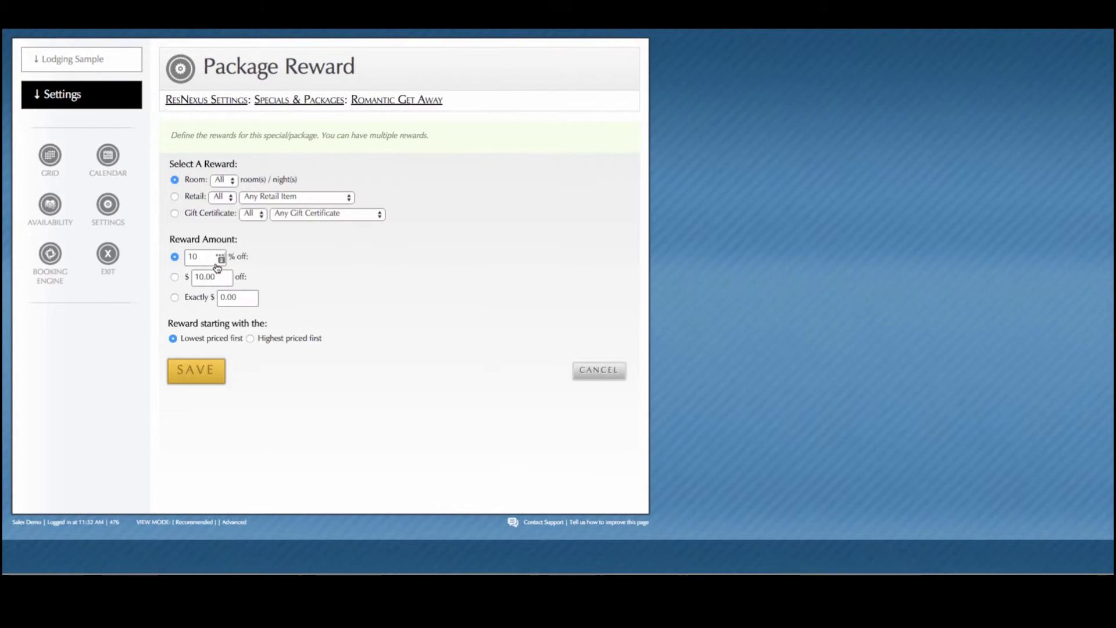
click(176, 197)
click(229, 199)
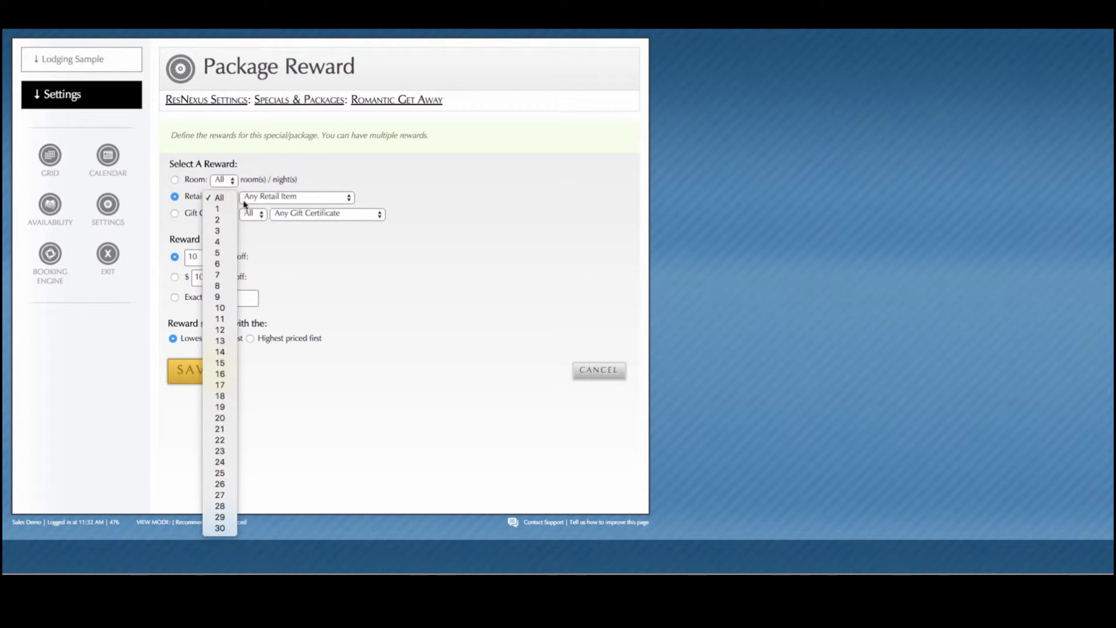
click(225, 208)
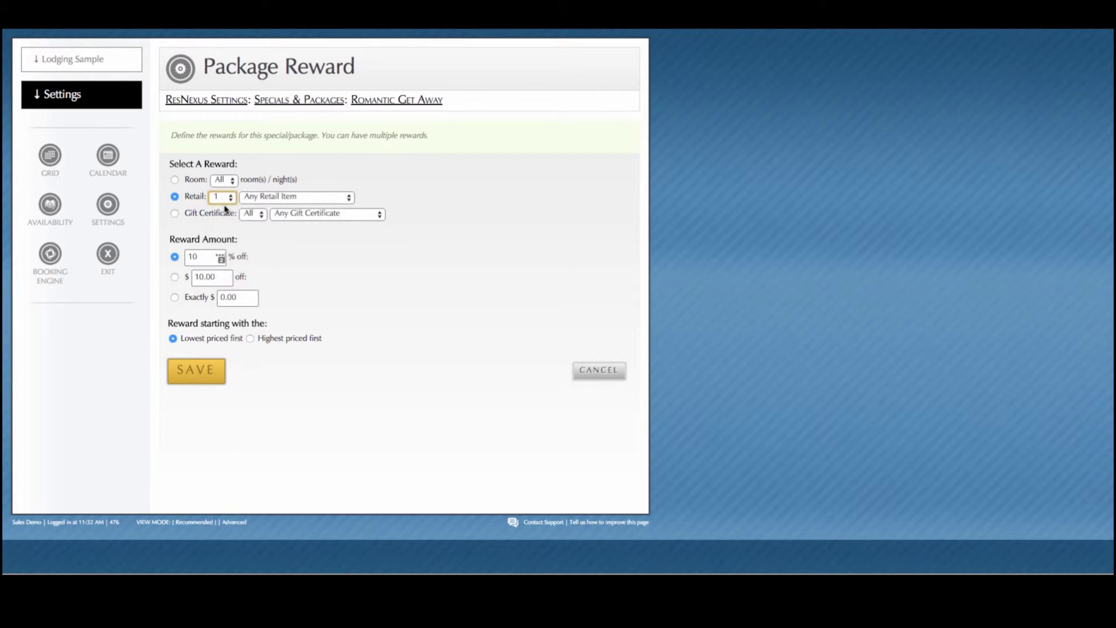
click(262, 198)
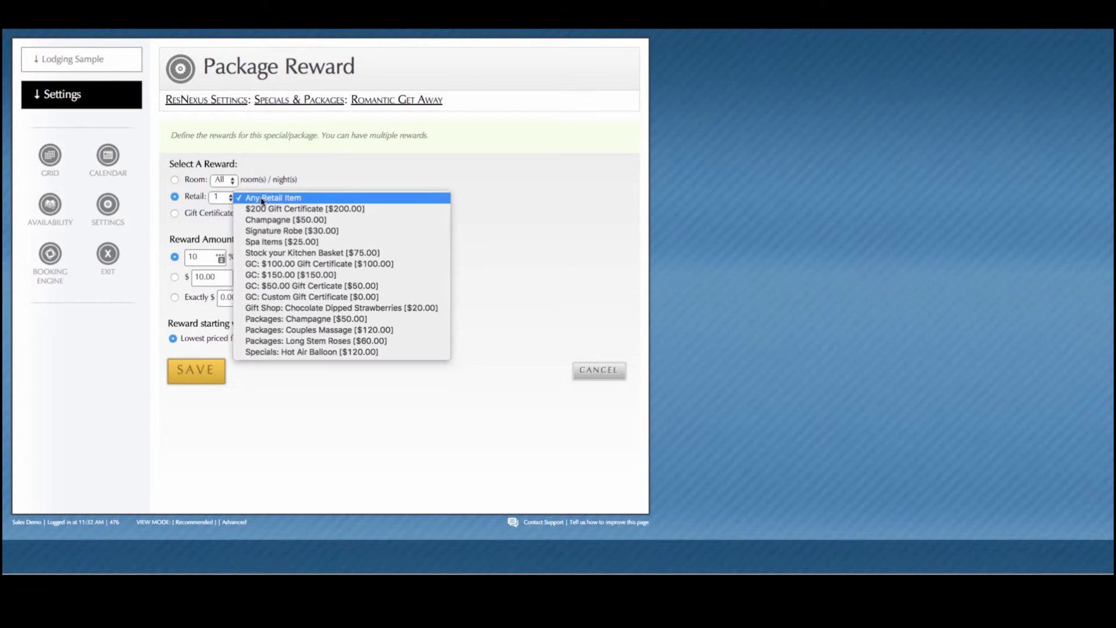
click(286, 321)
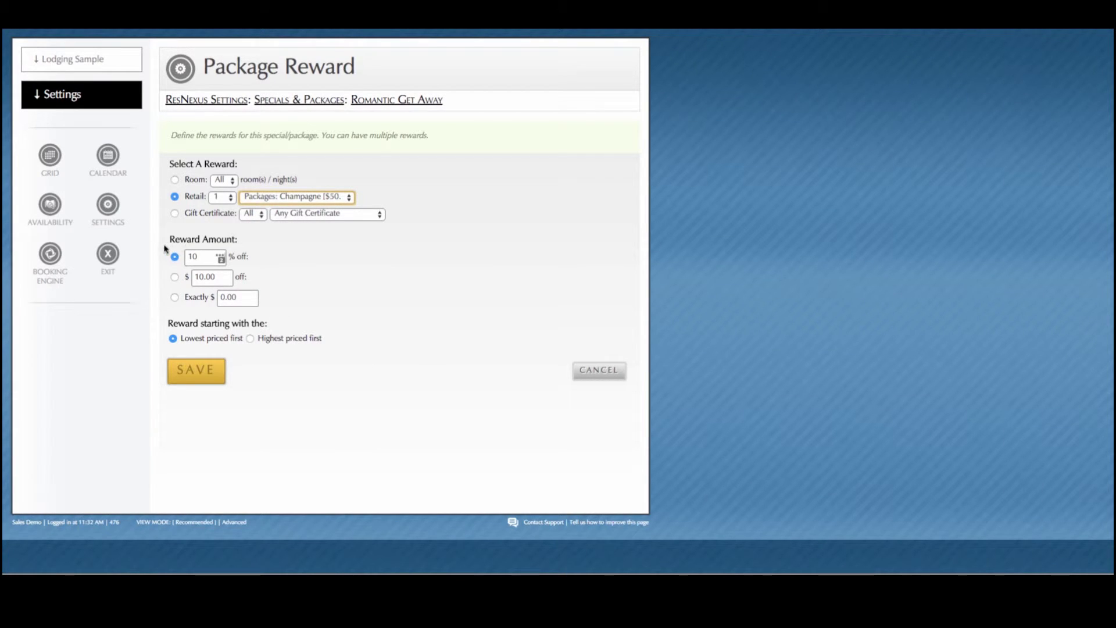
click(175, 297)
click(218, 297)
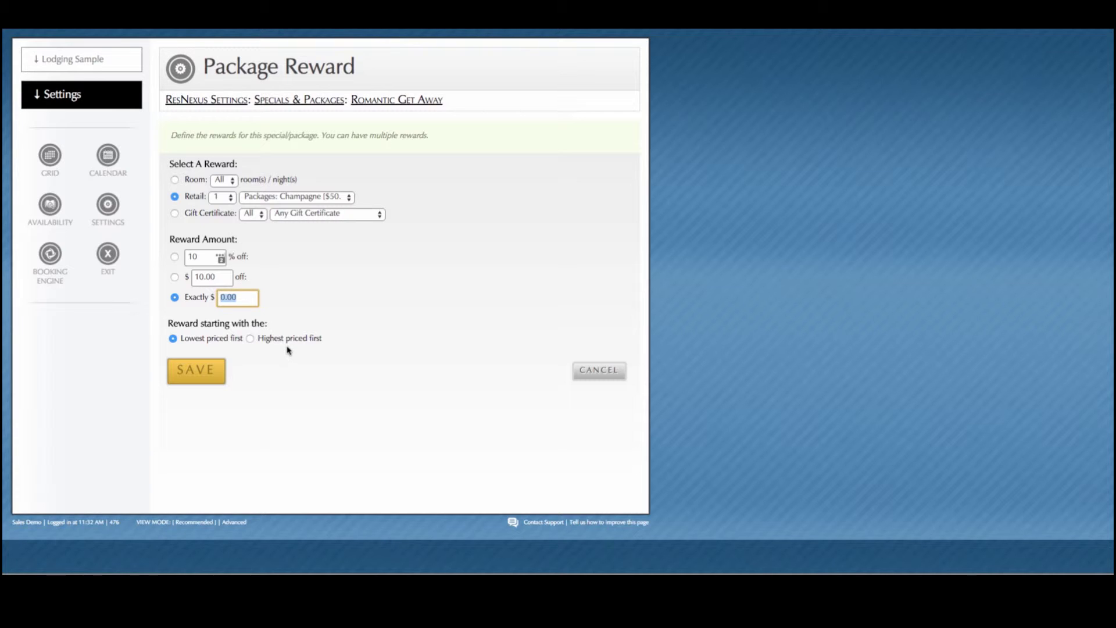
text(50.)
click(387, 338)
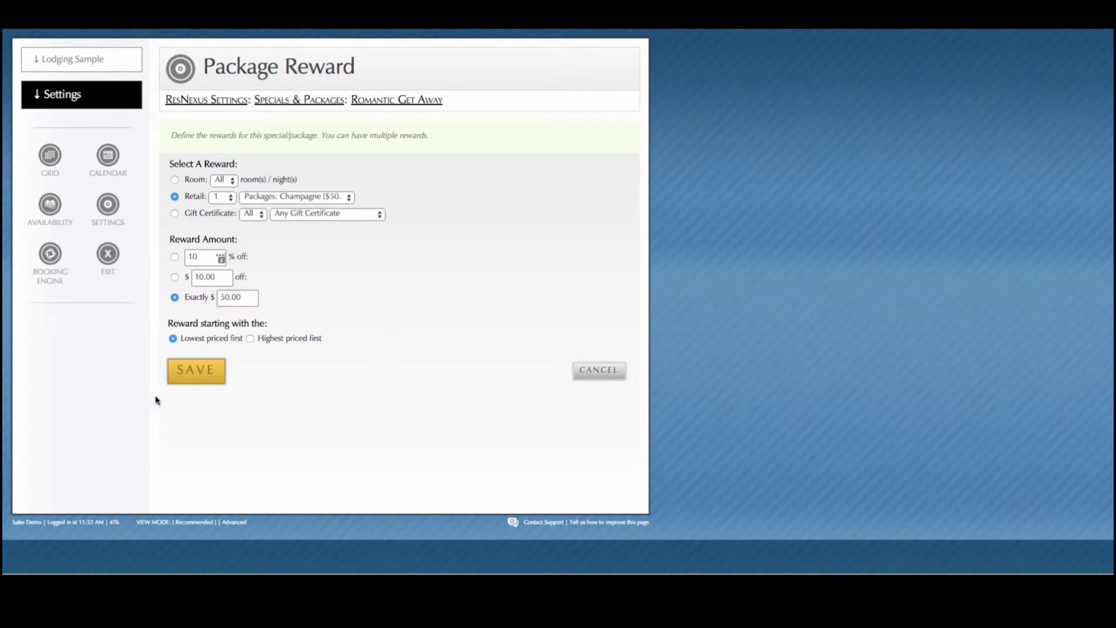
click(191, 372)
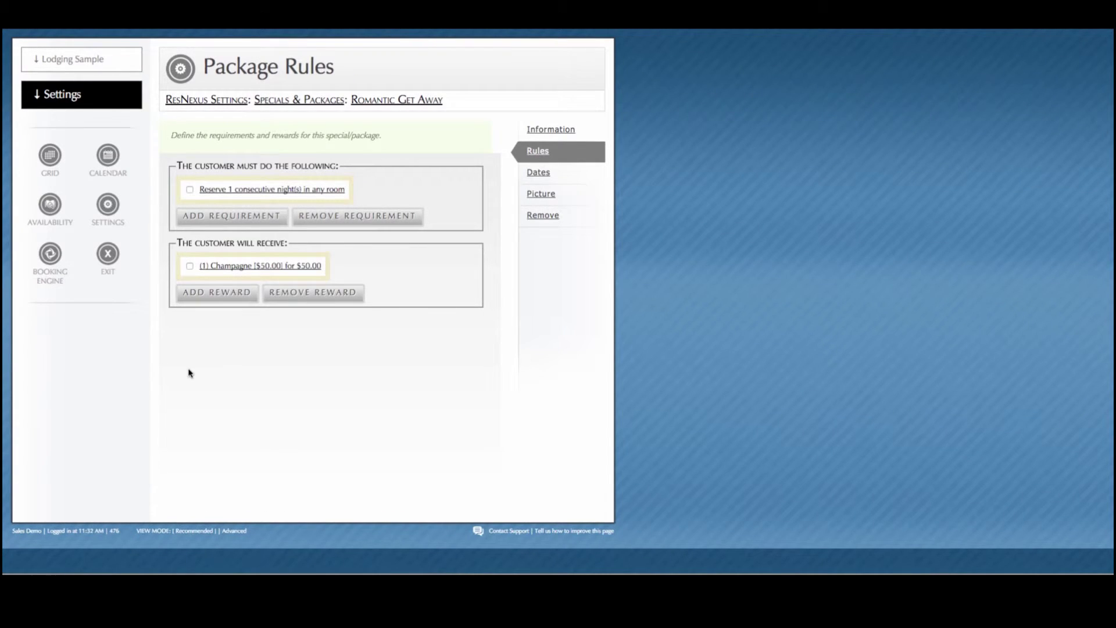
Step: Add a second retail reward of 1 Couples Massage priced at exactly $50.00
click(213, 293)
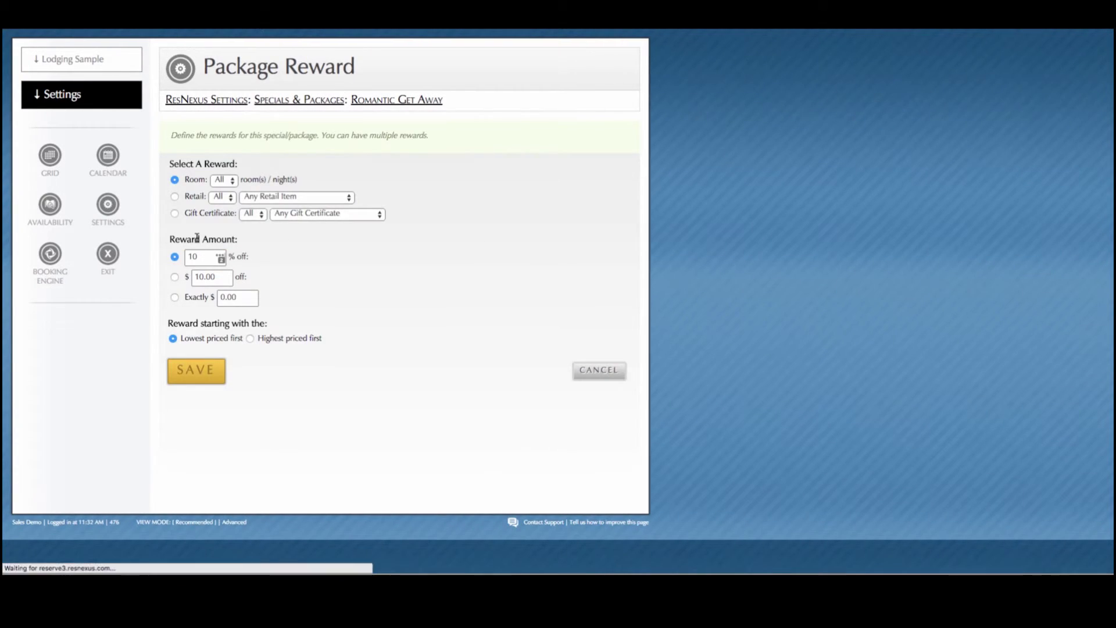
click(175, 197)
click(223, 196)
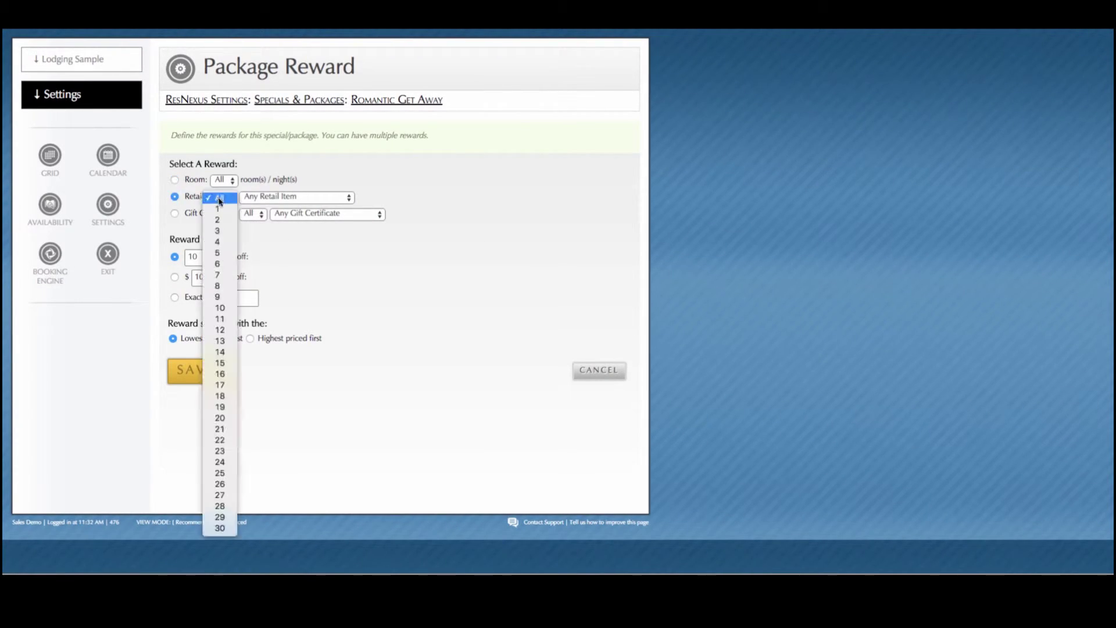
click(218, 210)
click(284, 197)
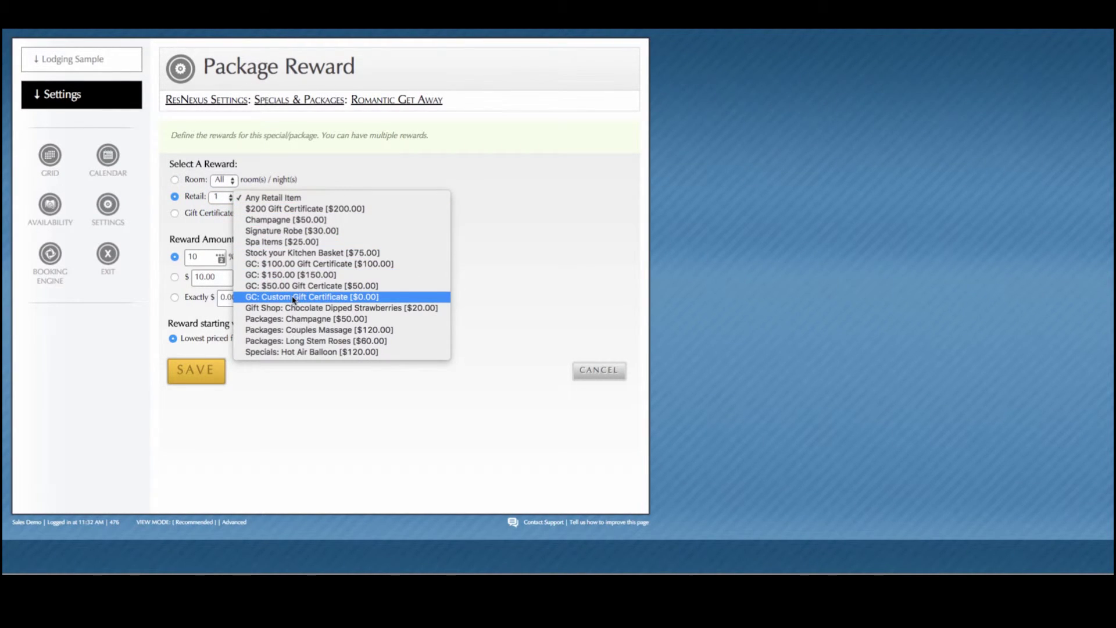
click(301, 330)
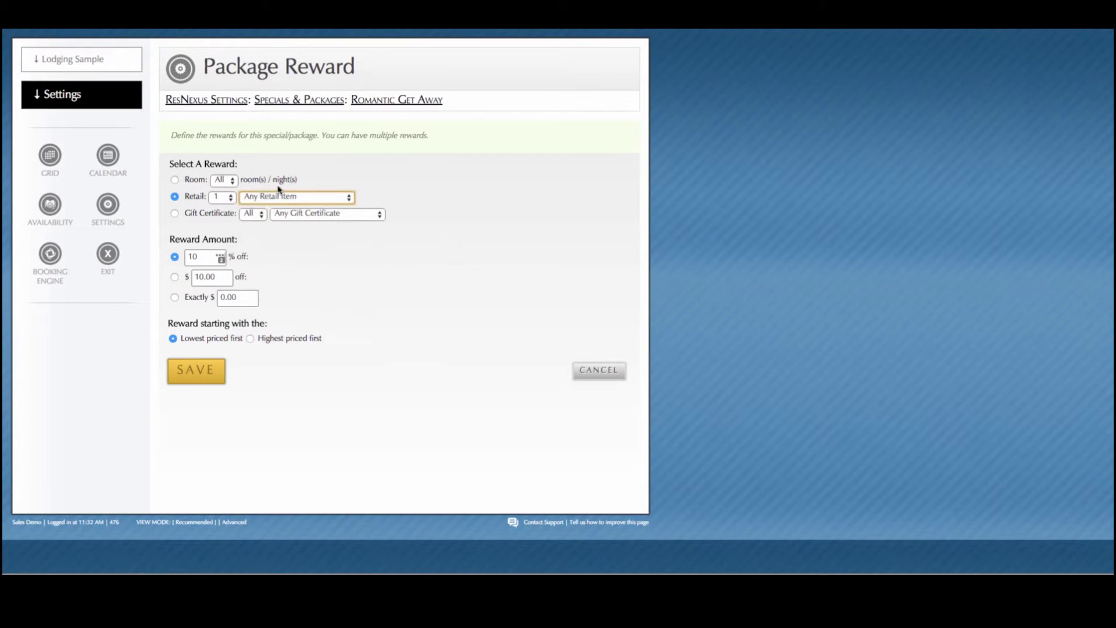
click(174, 297)
double_click(240, 297)
text(50.)
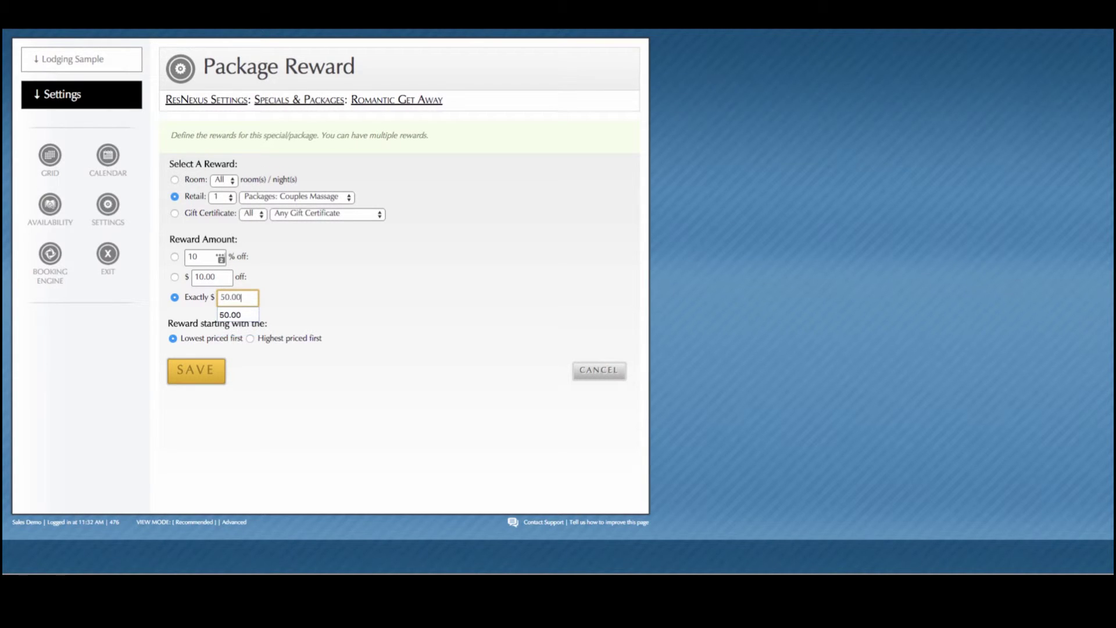
Step: Save the massage reward, then add 1 Chocolate Dipped Strawberries for exactly $25.00
click(217, 373)
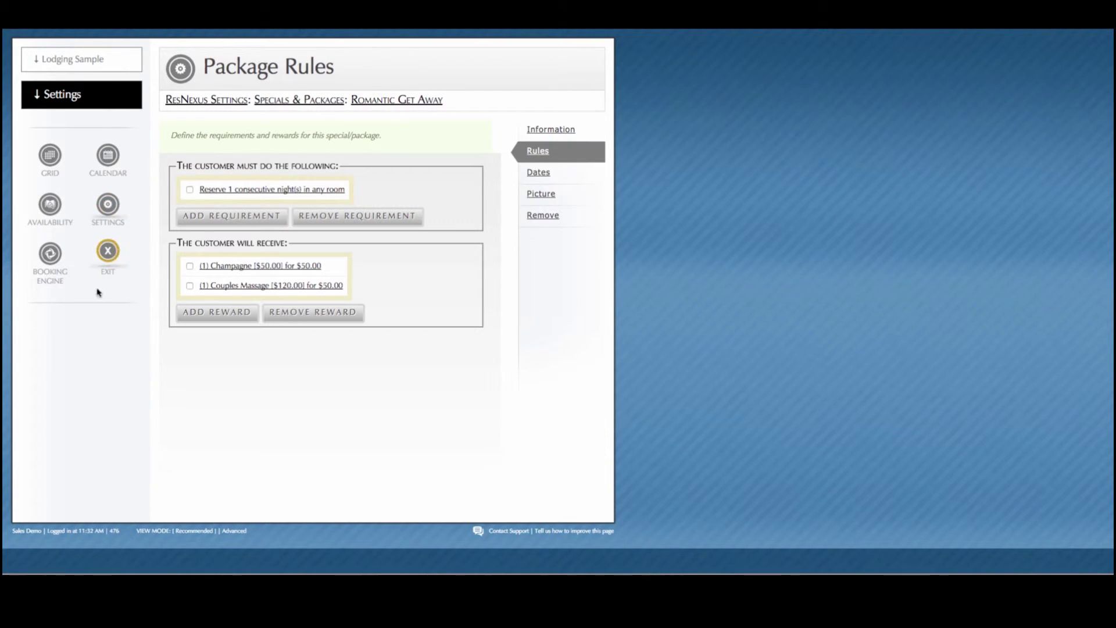
click(196, 311)
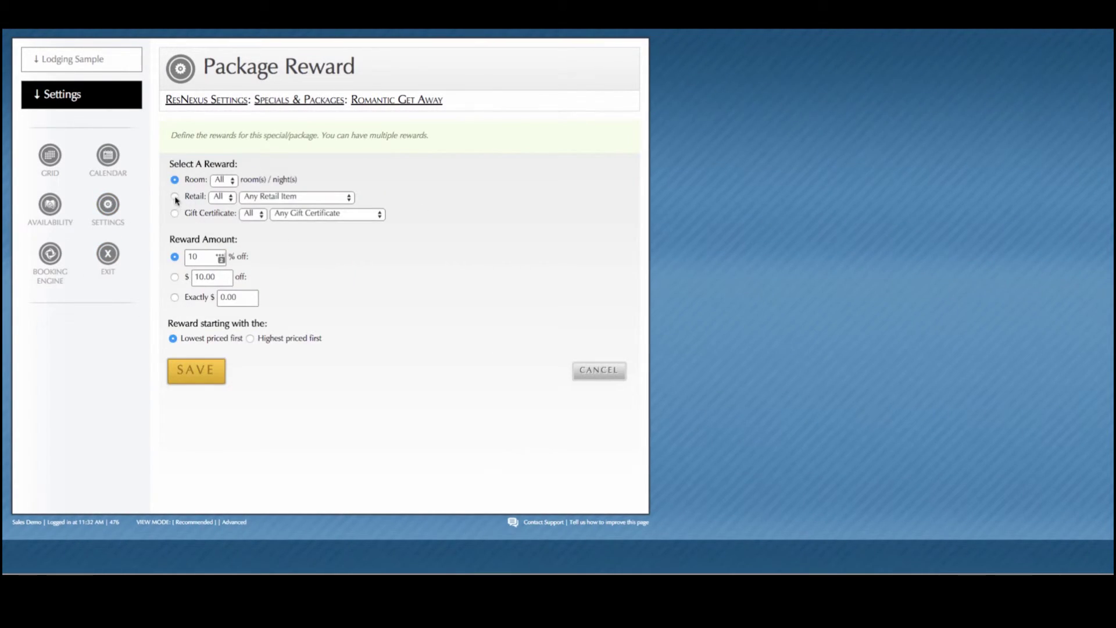
click(175, 199)
click(223, 196)
click(229, 208)
click(277, 198)
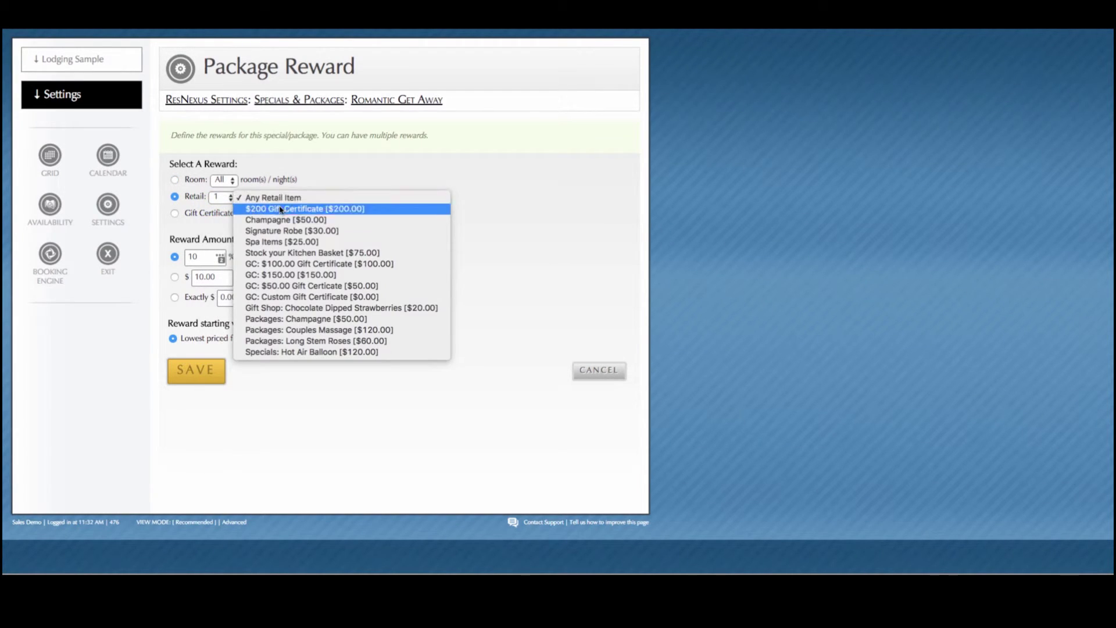
click(290, 309)
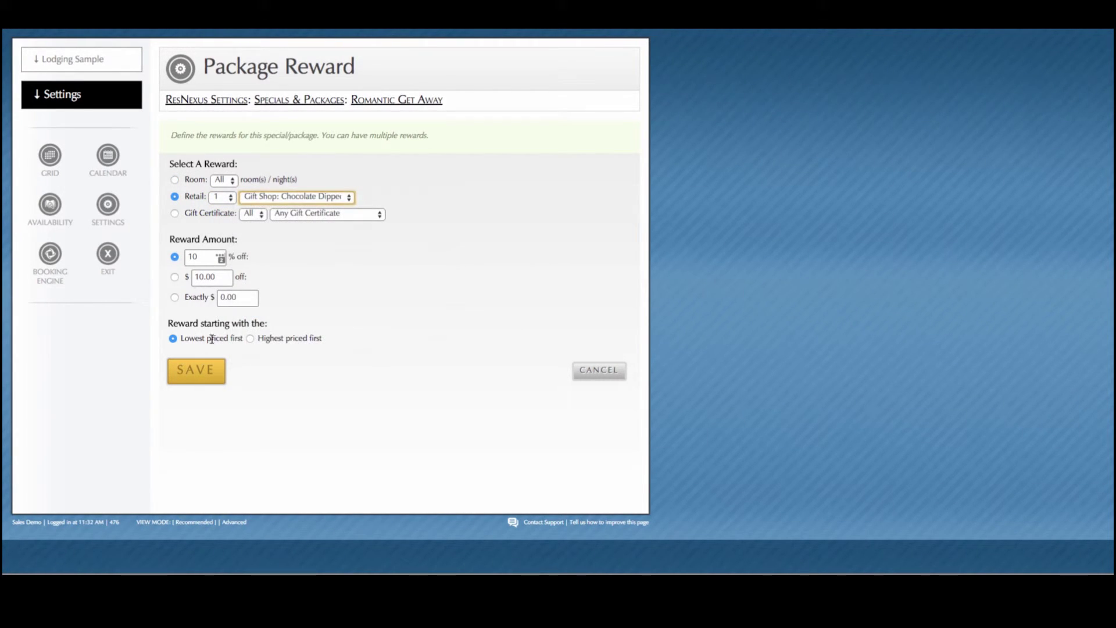
click(175, 297)
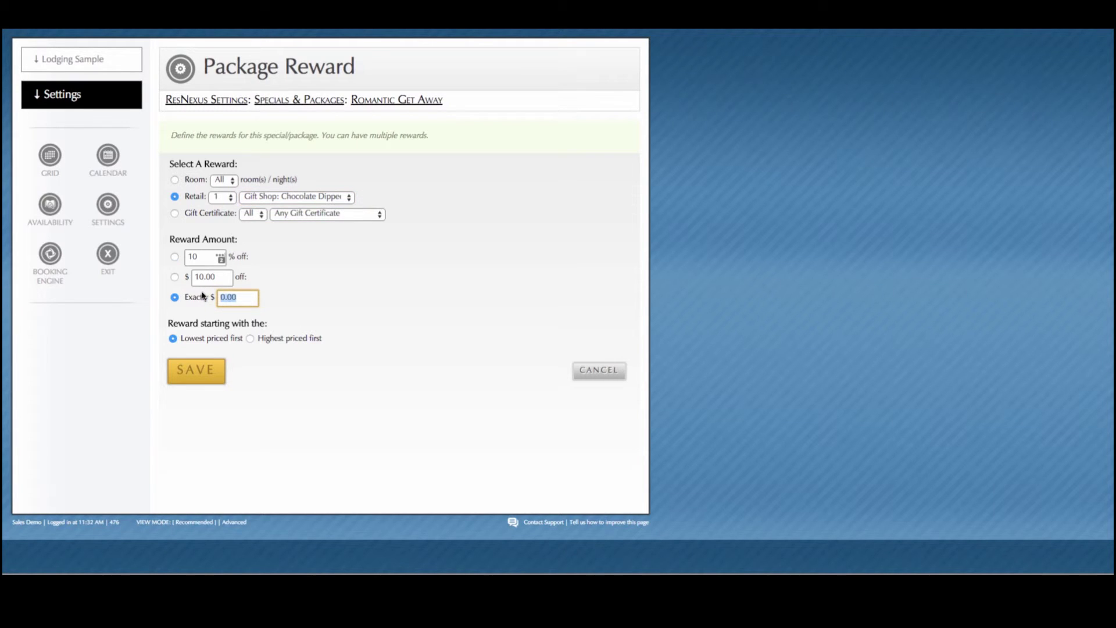
text(25.00)
click(206, 377)
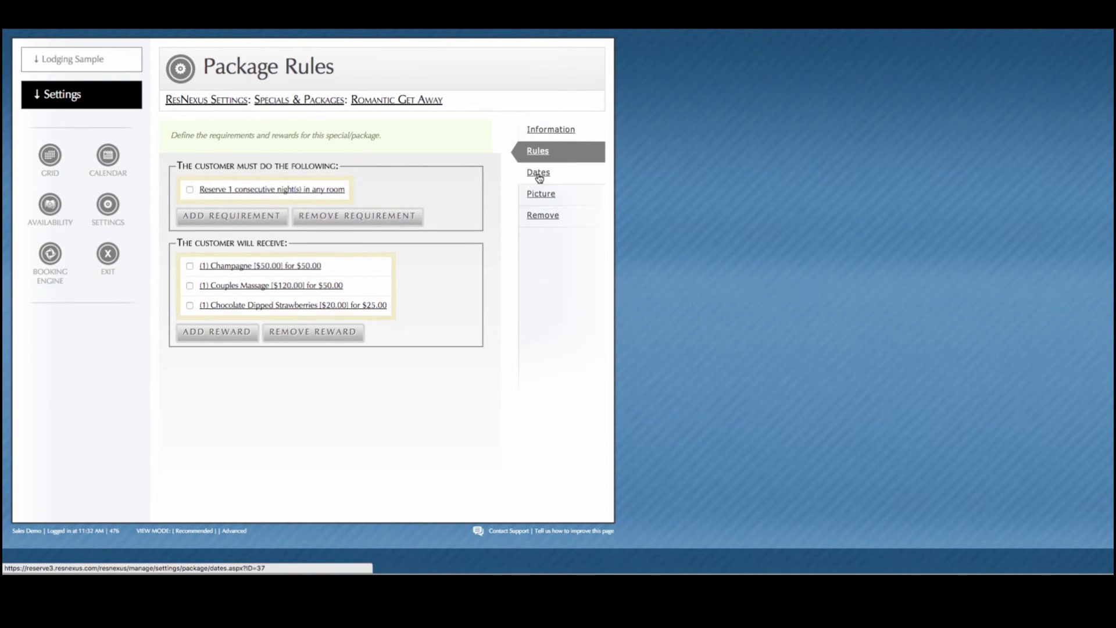
Step: Add availability dates 2/25/2016 to 2/25/2050 for all days of the week and save
click(538, 174)
click(211, 157)
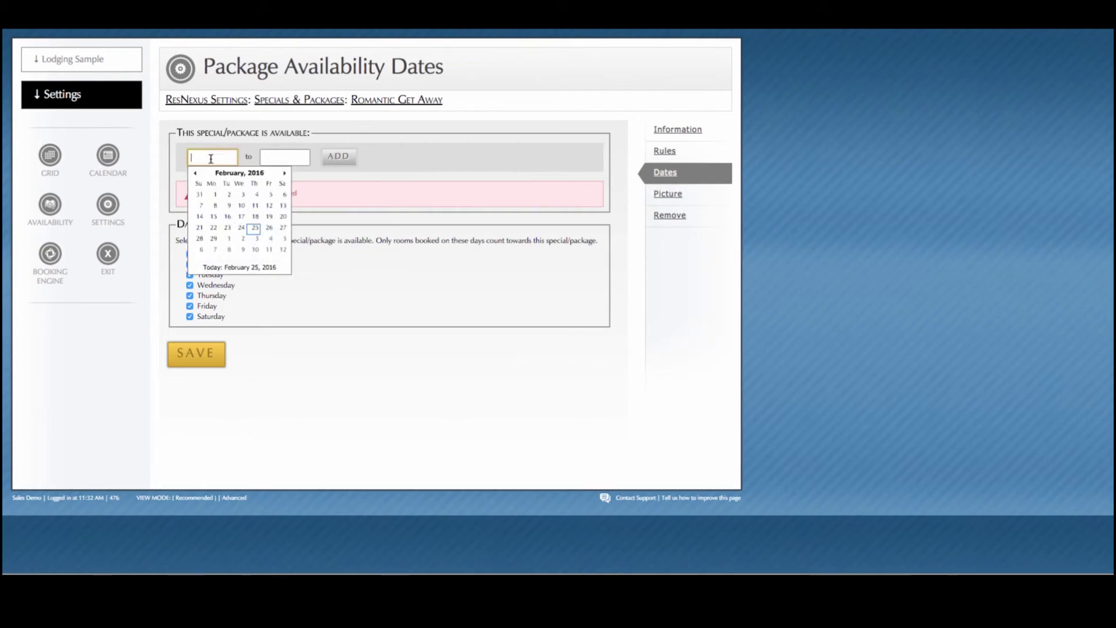
click(256, 227)
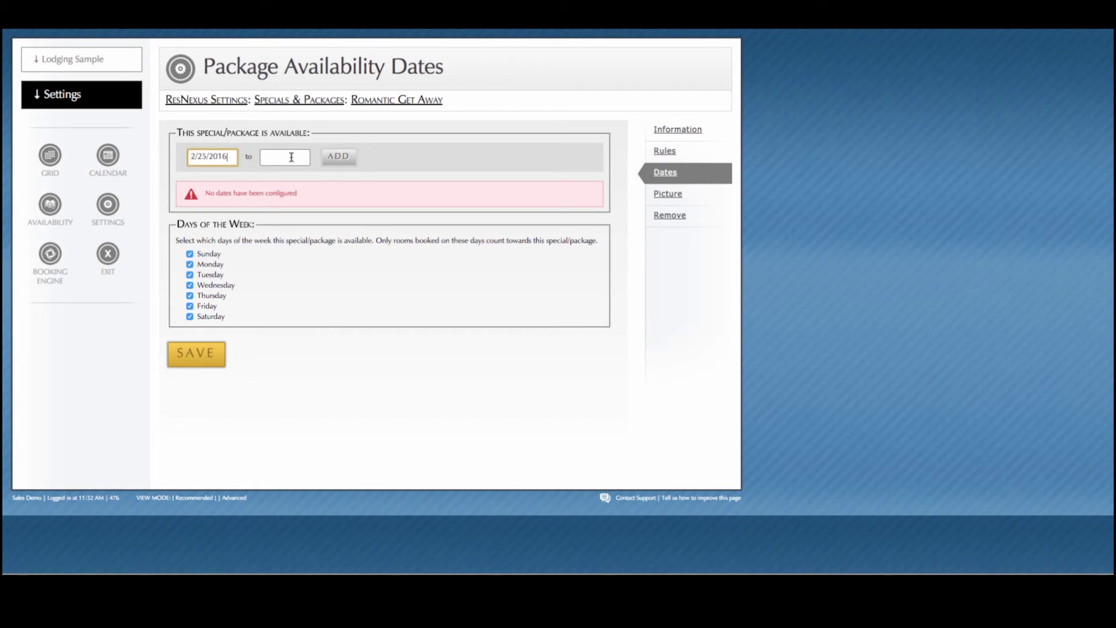
click(292, 157)
click(326, 230)
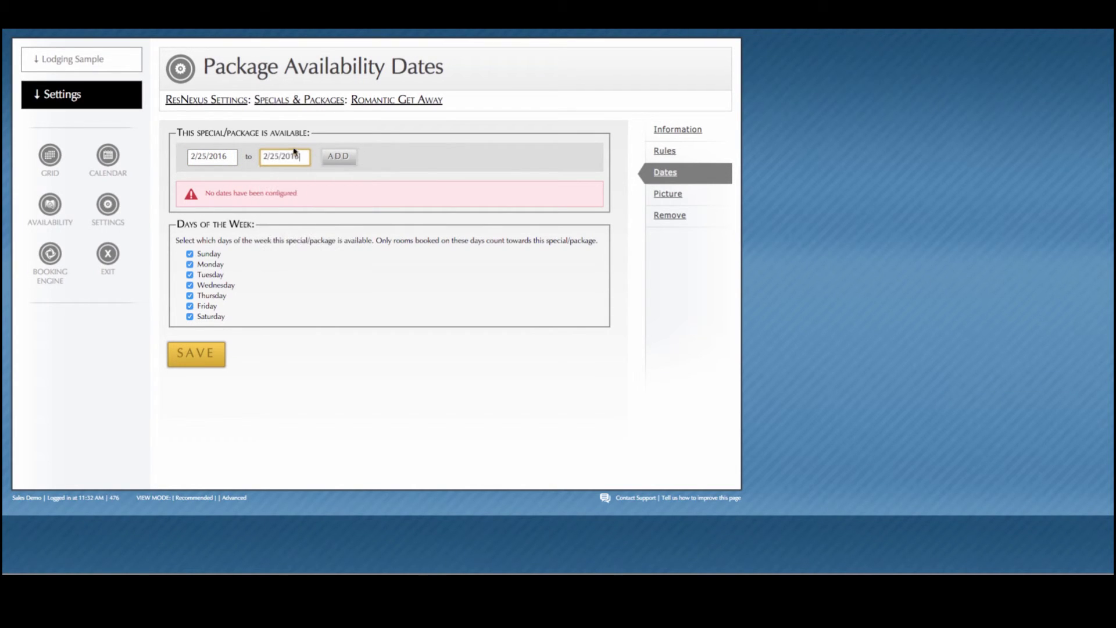
drag(291, 155, 321, 157)
text(50)
click(333, 157)
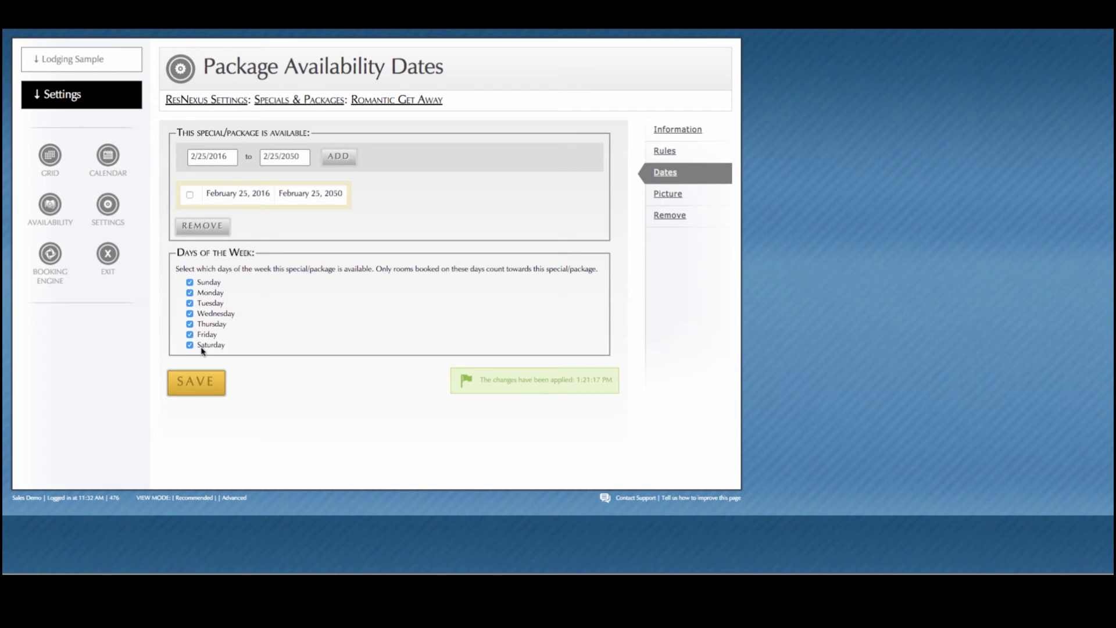
click(189, 283)
click(191, 383)
Step: Upload Romantic-Getaway.jpg from the Desktop as the package's first picture and save
click(656, 195)
click(189, 274)
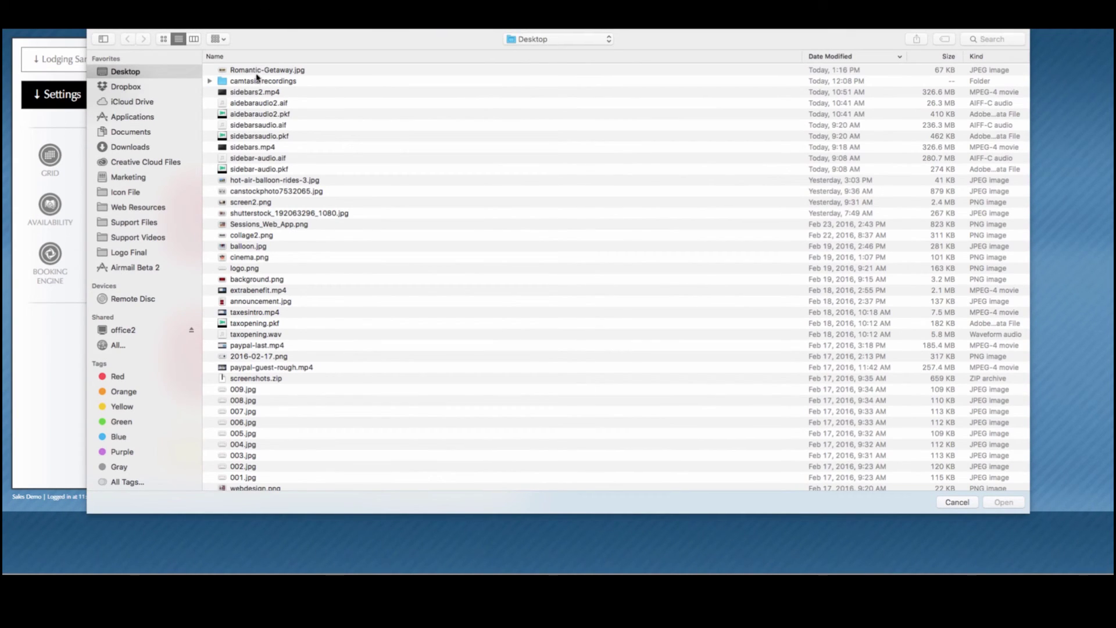
double_click(258, 74)
click(197, 458)
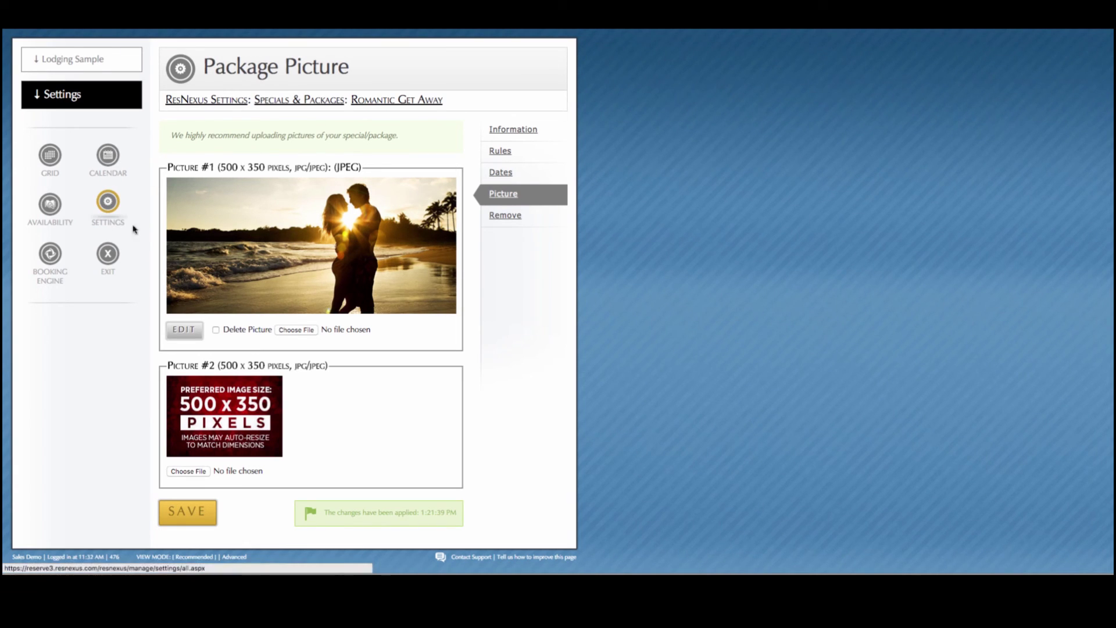
Step: View the Romantic Get Away package at 125.00 in the booking engine's Packages listing
click(50, 253)
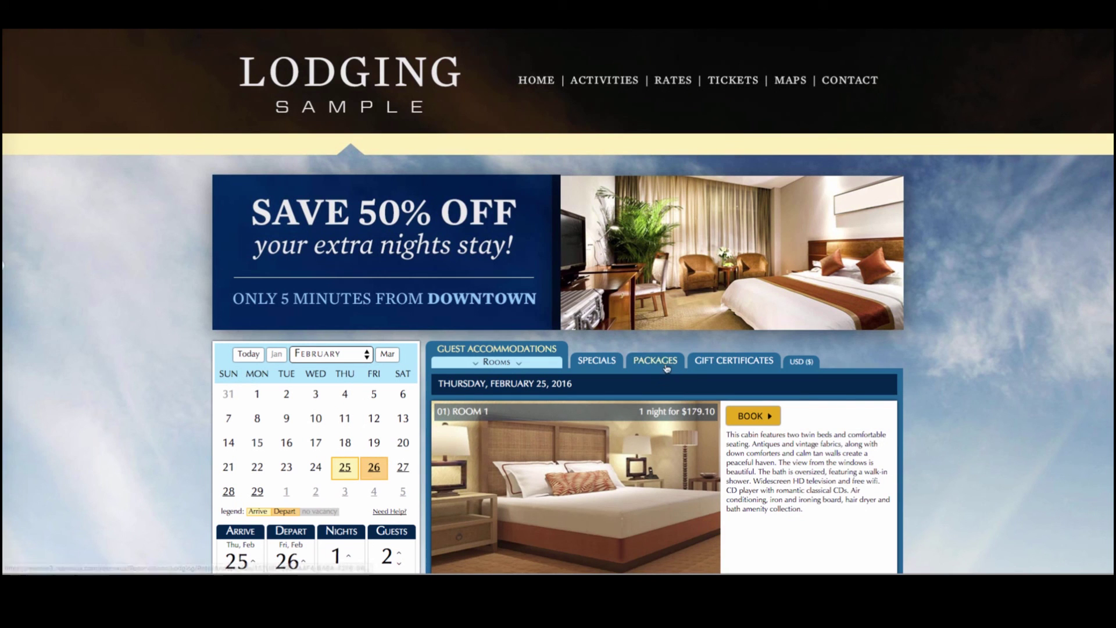
click(664, 367)
scroll(684, 364, down, 1)
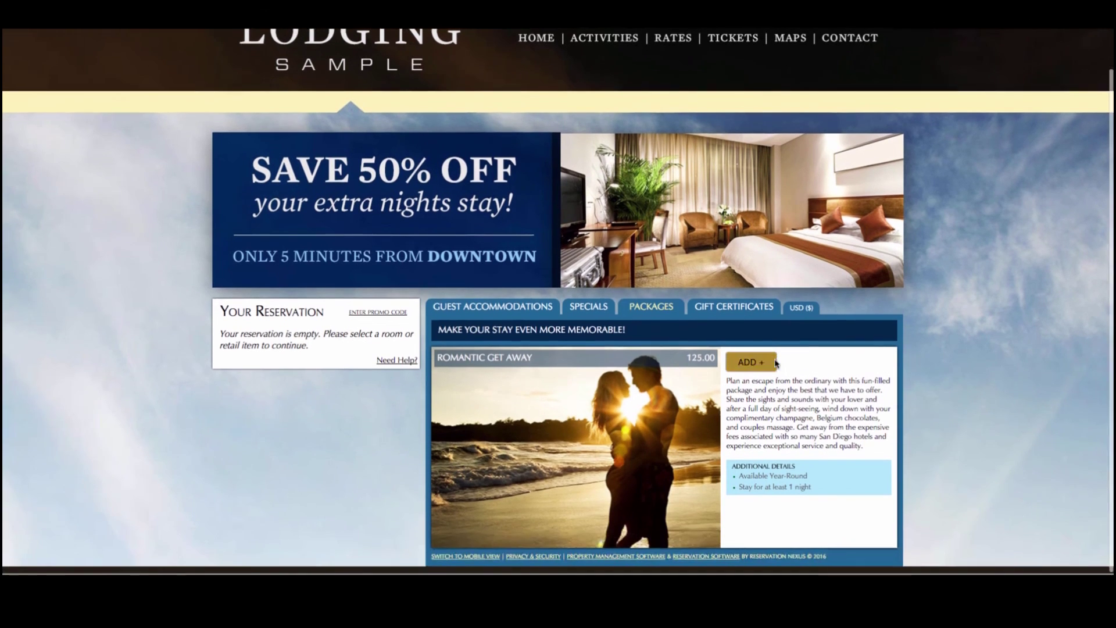